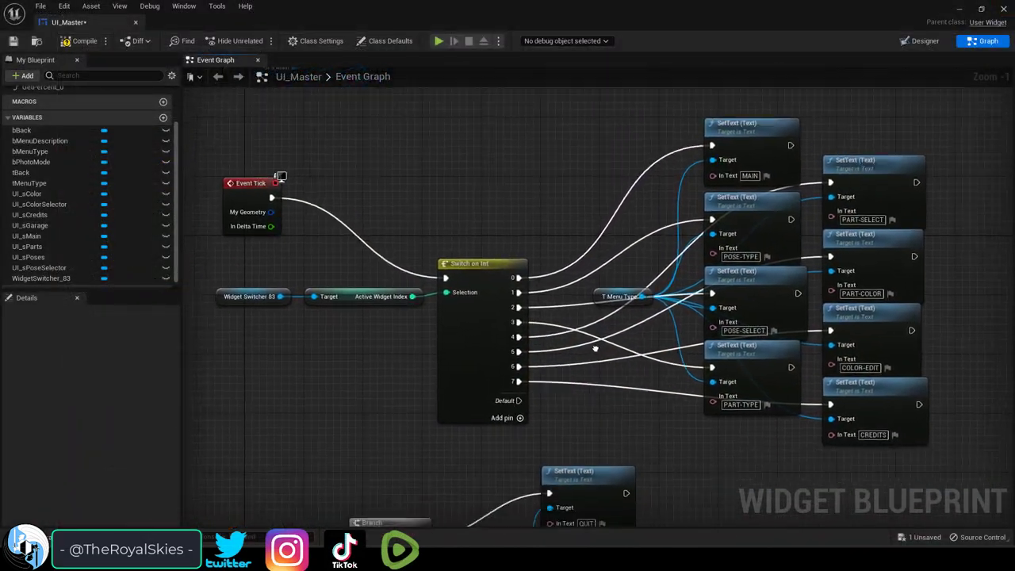
{"action": "scroll", "coordinate": [555, 356], "scroll_direction": "down", "scroll_amount": 1}
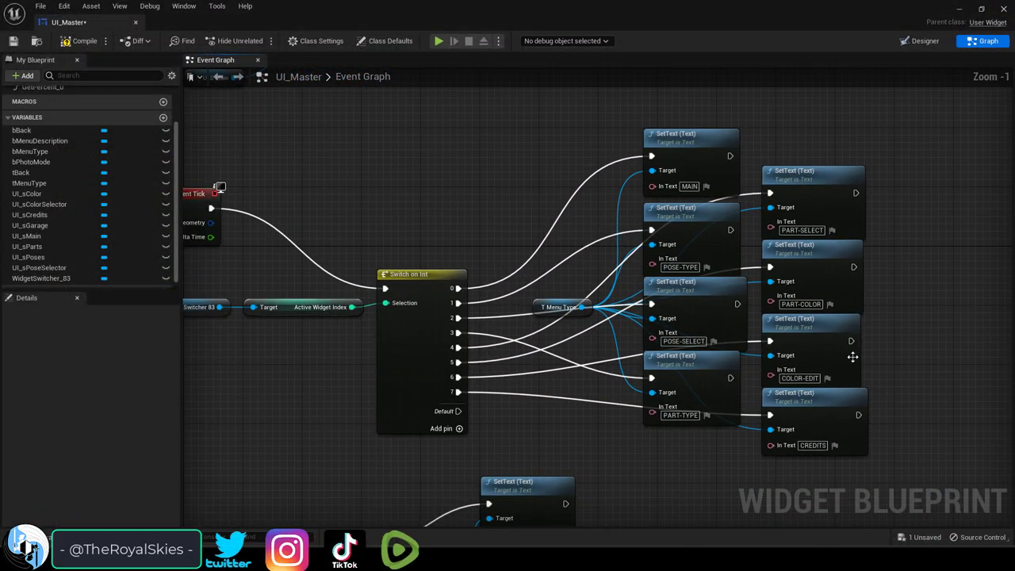
Delete the six extra SetText nodes and the Switch on Int node, moving the MAIN SetText lower
{"action": "left_click_drag", "start_coordinate": [939, 429], "coordinate": [646, 205]}
{"action": "key", "text": "Delete"}
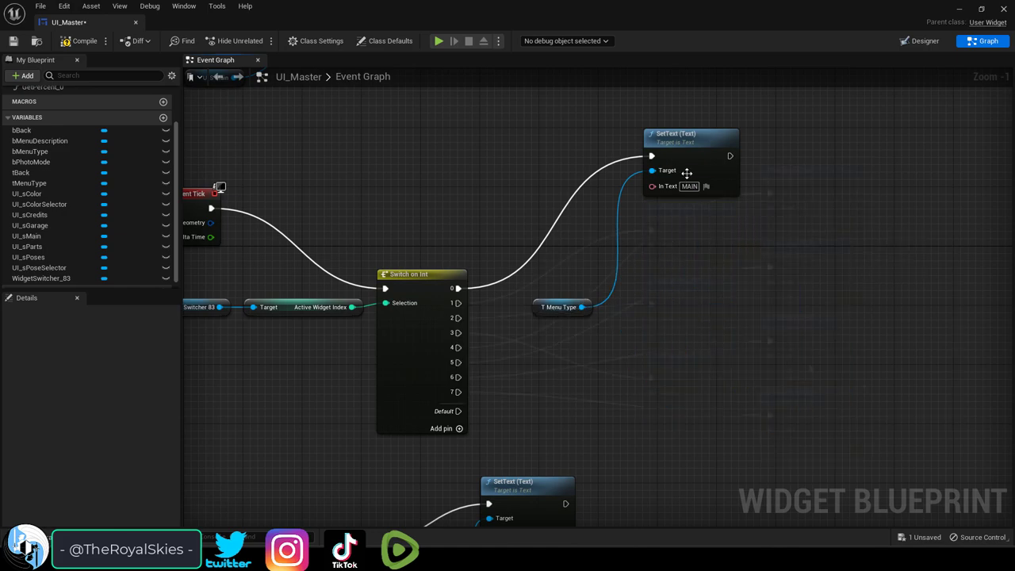
{"action": "left_click_drag", "start_coordinate": [687, 173], "coordinate": [647, 309]}
{"action": "left_click", "coordinate": [507, 277]}
{"action": "key", "text": "Delete"}
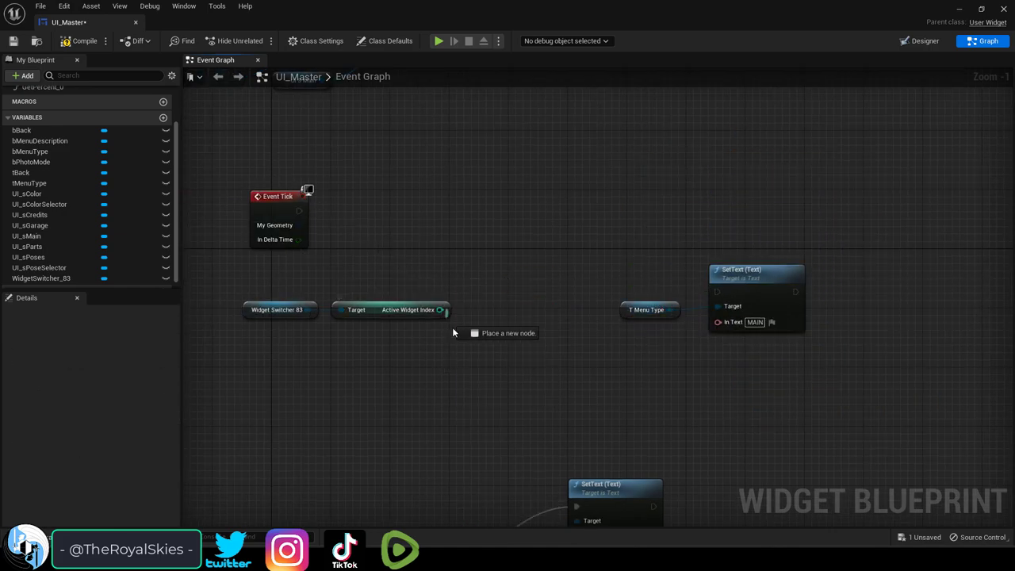
Add a Select node on Active Widget Index and set its option pins to Text
{"action": "left_click_drag", "start_coordinate": [441, 309], "coordinate": [467, 342]}
{"action": "type", "text": "select"}
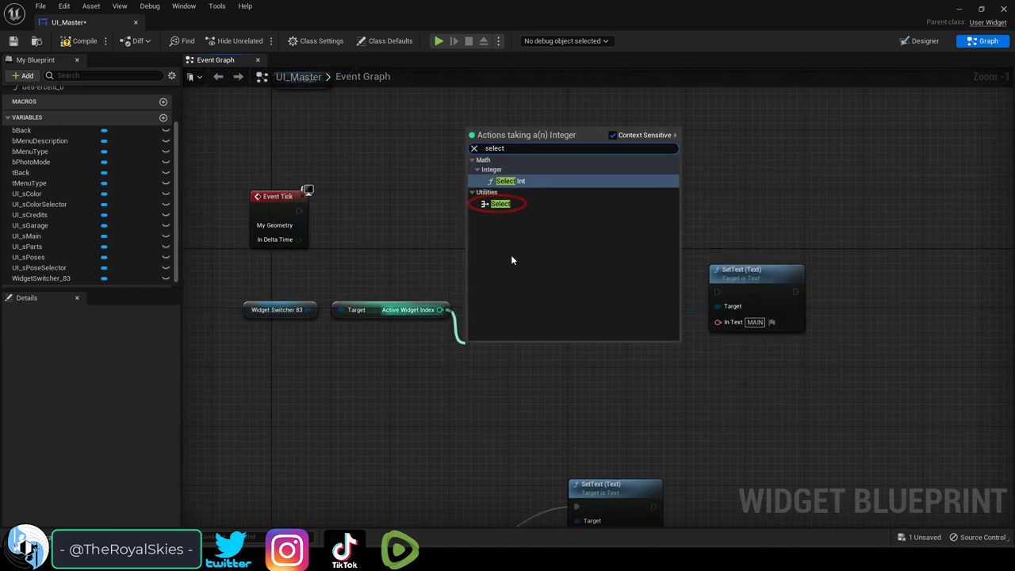
{"action": "left_click", "coordinate": [500, 204]}
{"action": "right_click", "coordinate": [509, 291]}
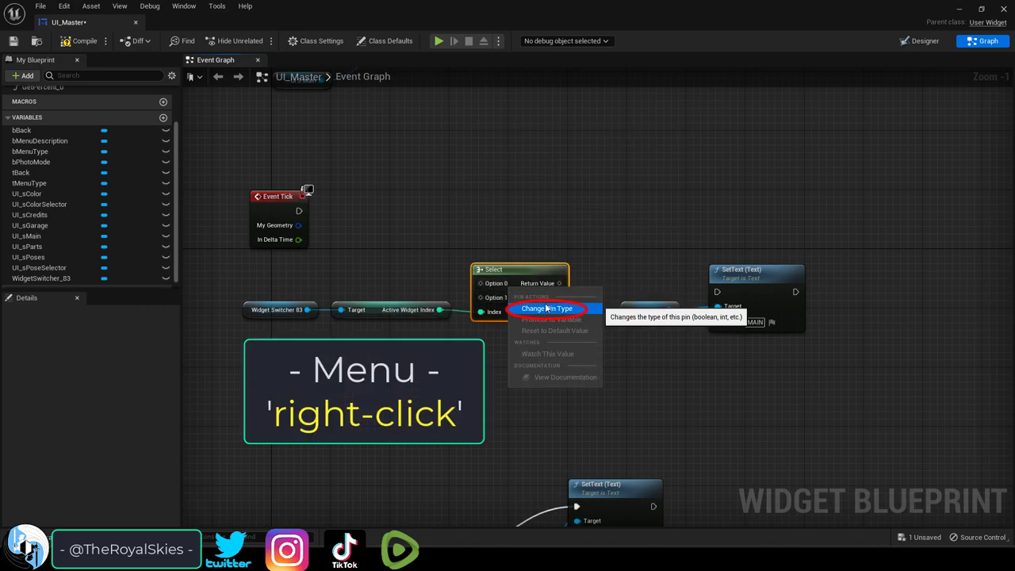
{"action": "left_click", "coordinate": [545, 305]}
{"action": "left_click", "coordinate": [573, 310]}
{"action": "left_click", "coordinate": [598, 96]}
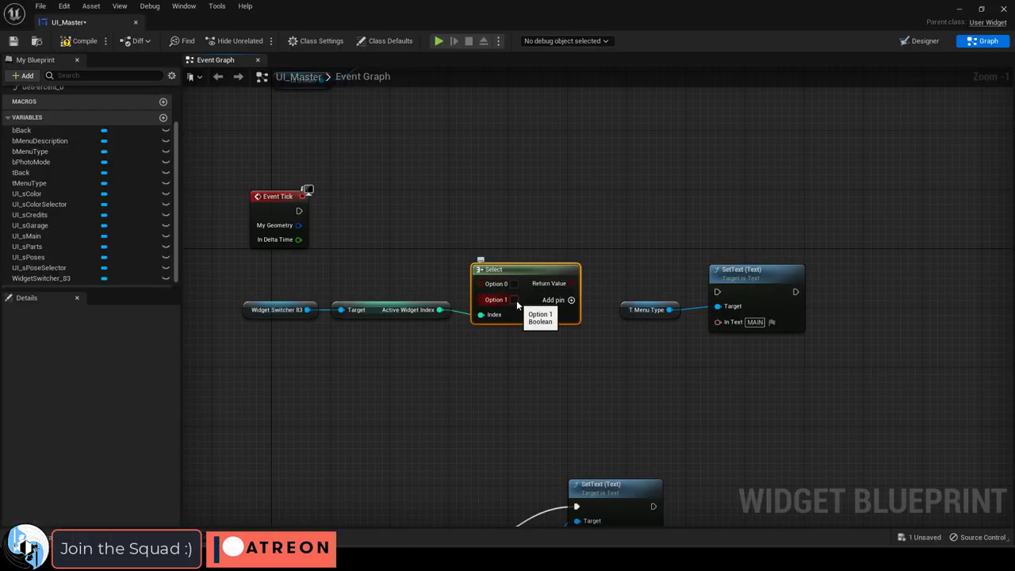
{"action": "right_click", "coordinate": [517, 300]}
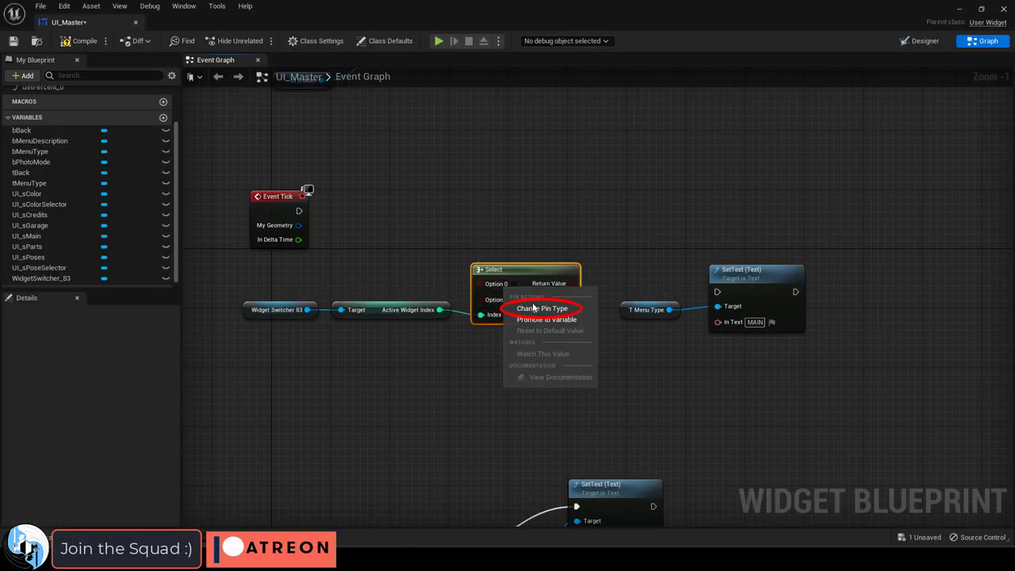
{"action": "left_click", "coordinate": [564, 315]}
{"action": "left_click", "coordinate": [577, 174]}
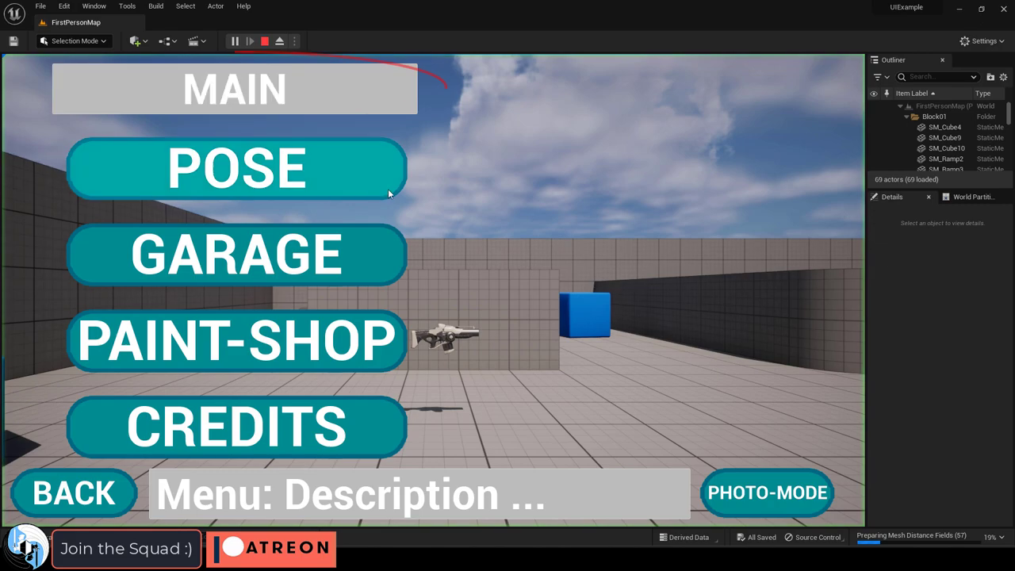
Play-test the title by visiting the MAIN, GARAGE, COLOR-MENU and CREDITS menus
{"action": "left_click", "coordinate": [388, 189]}
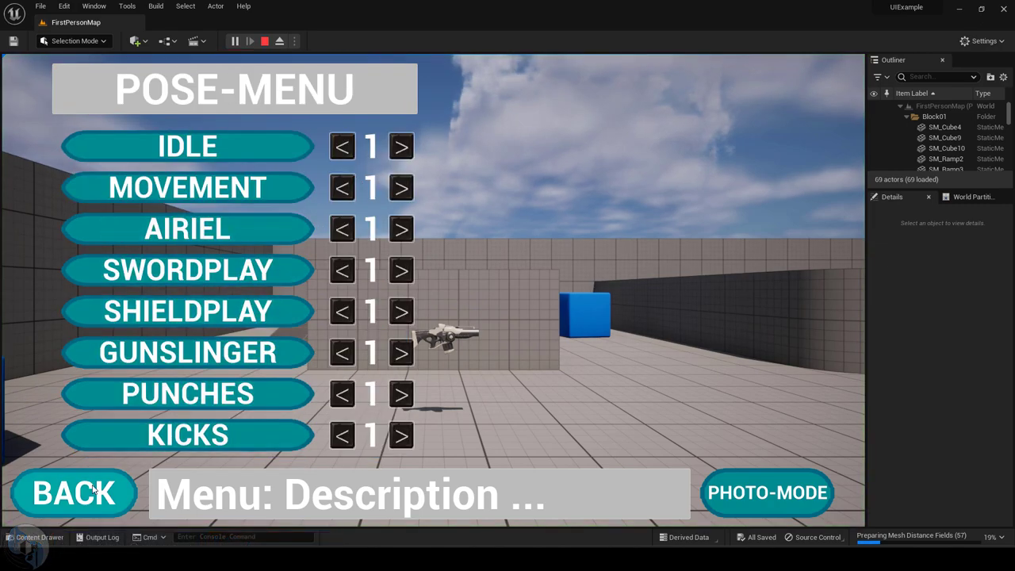
{"action": "left_click", "coordinate": [74, 493]}
{"action": "left_click", "coordinate": [245, 262]}
{"action": "left_click", "coordinate": [111, 493]}
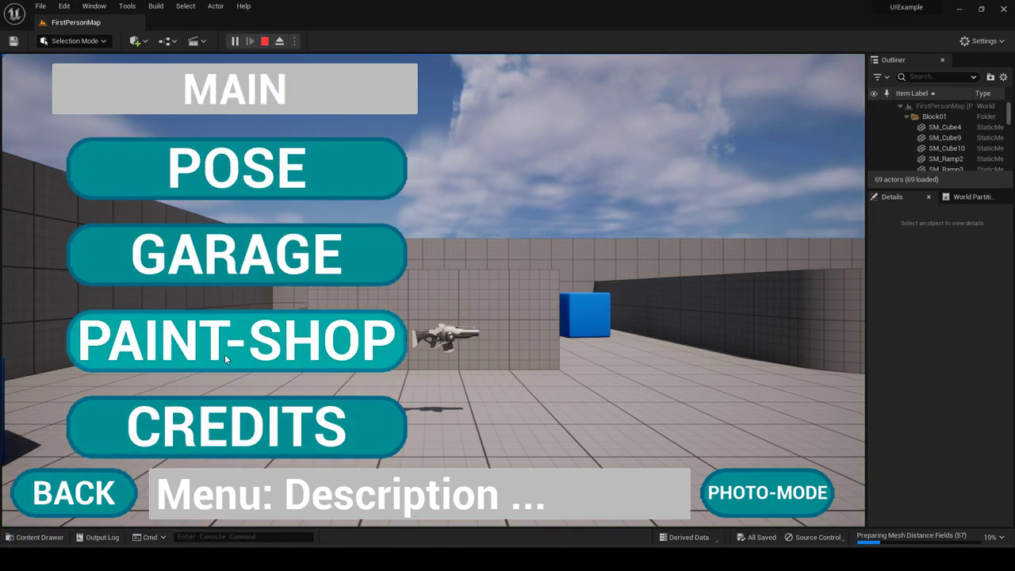
{"action": "left_click", "coordinate": [224, 353]}
{"action": "left_click", "coordinate": [79, 494]}
{"action": "left_click", "coordinate": [202, 433]}
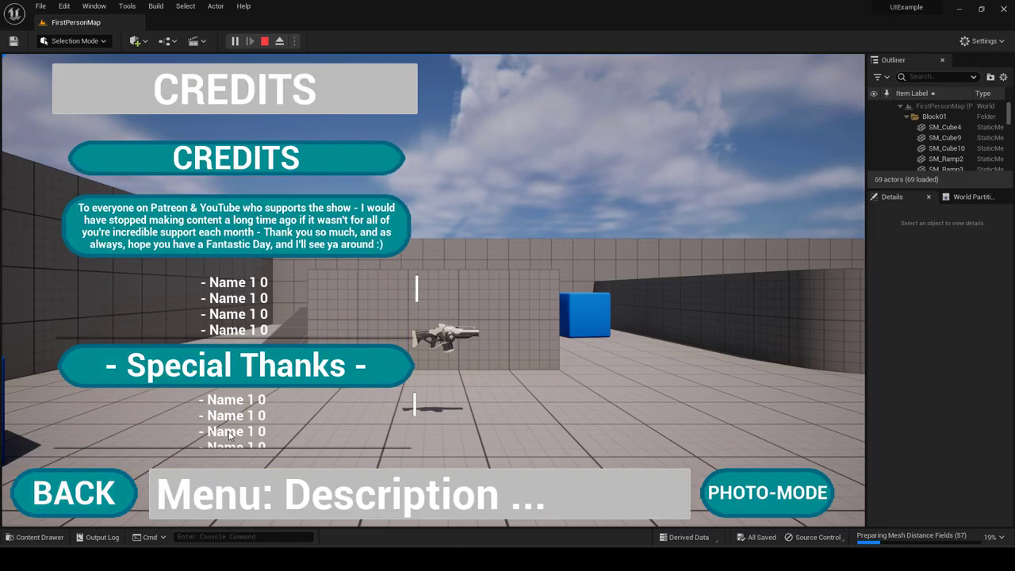